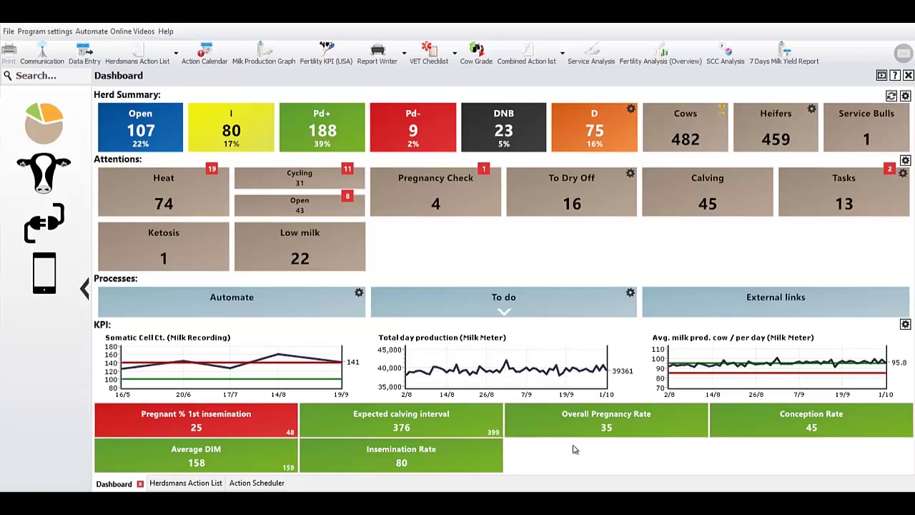
# Go from the Dashboard to the Action Scheduler page listing the nine active scheduled protocols
pyautogui.click(258, 483)
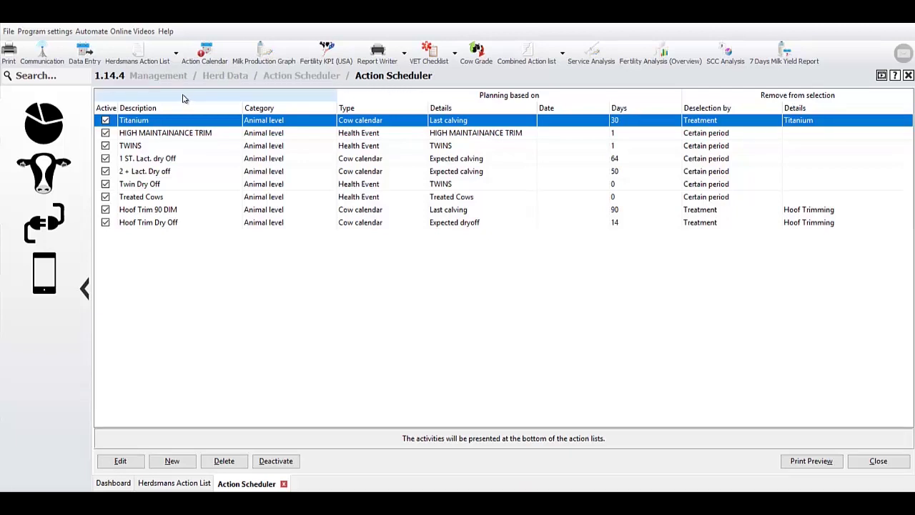
# Open the Hoof Trim 90 DIM protocol wizard and advance to its cow calendar trigger page
pyautogui.click(38, 76)
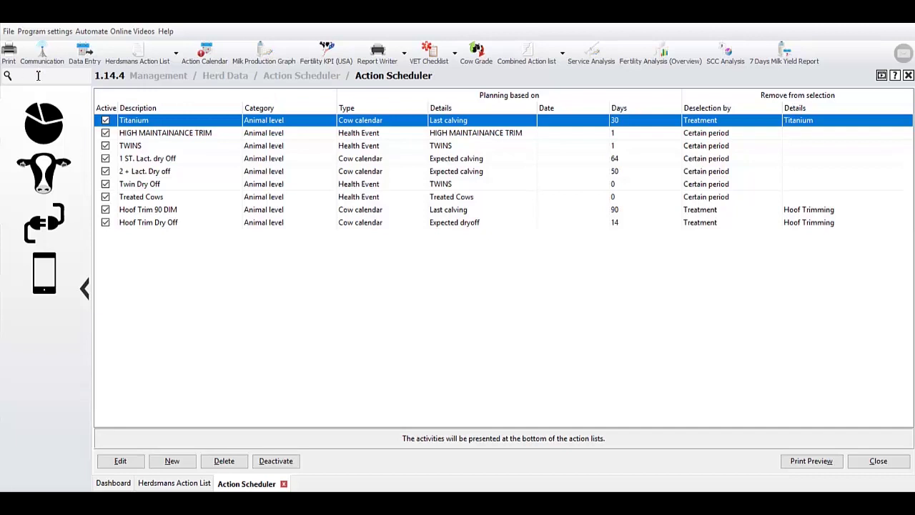
pyautogui.doubleClick(193, 210)
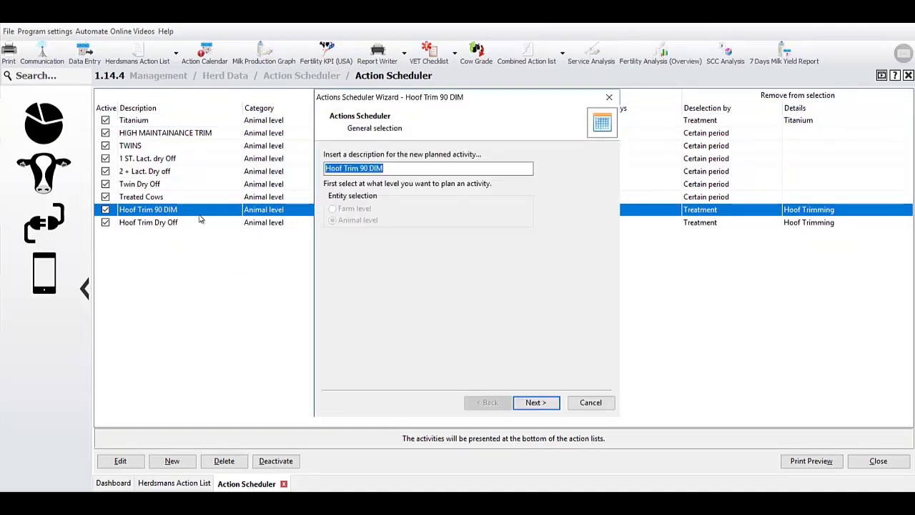
pyautogui.click(530, 405)
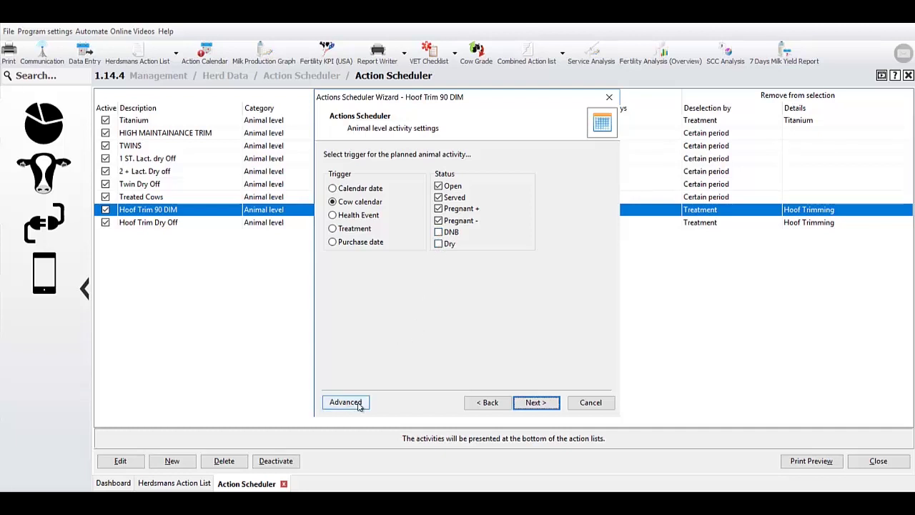
# Advance past the 90-days-after-calving trigger details to the 60-day activity presentation page
pyautogui.click(537, 403)
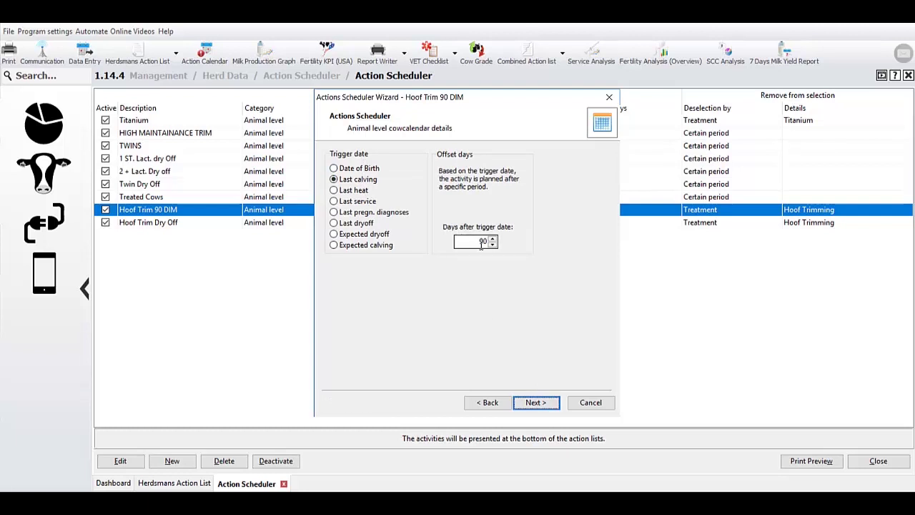
pyautogui.click(535, 405)
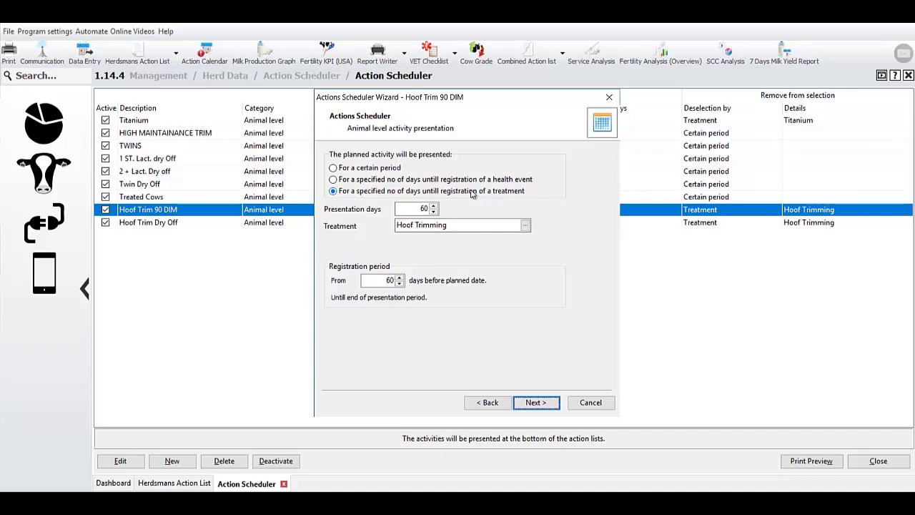
# Review the 60 presentation days, Hoof Trimming treatment and 60-day registration period fields
pyautogui.click(421, 212)
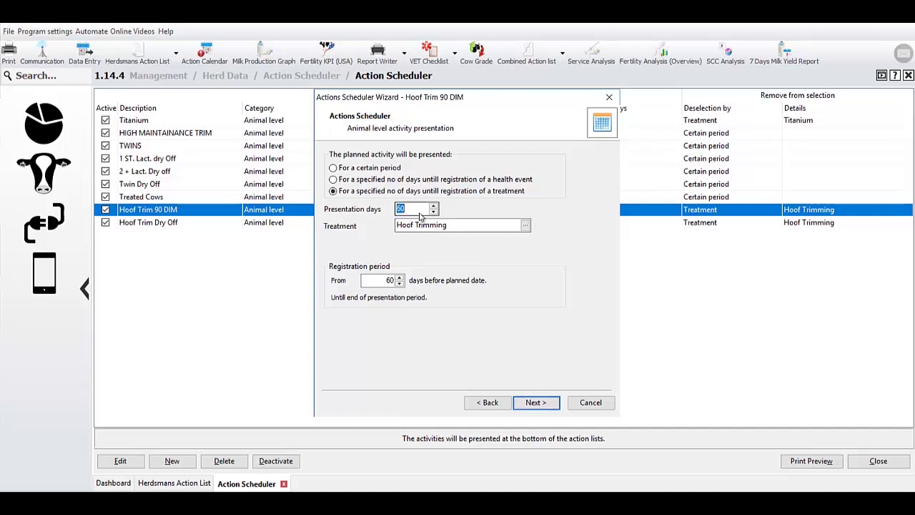
pyautogui.click(421, 227)
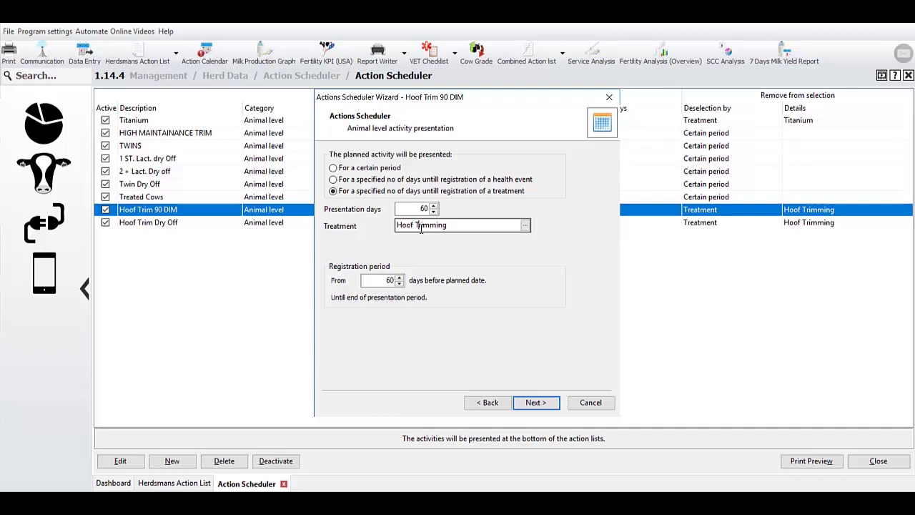
pyautogui.doubleClick(390, 281)
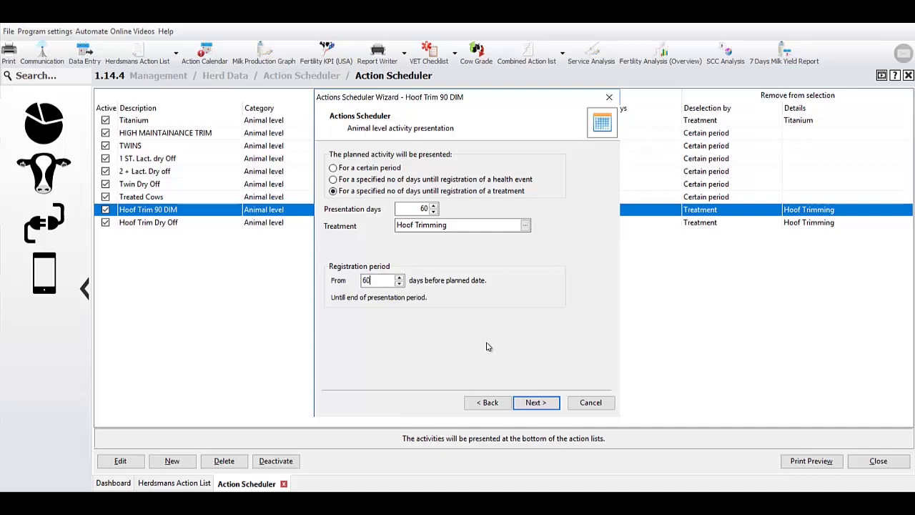
# Cancel the unchanged wizard, switch to the Herdsmans Action List and show its saved presets
pyautogui.click(591, 403)
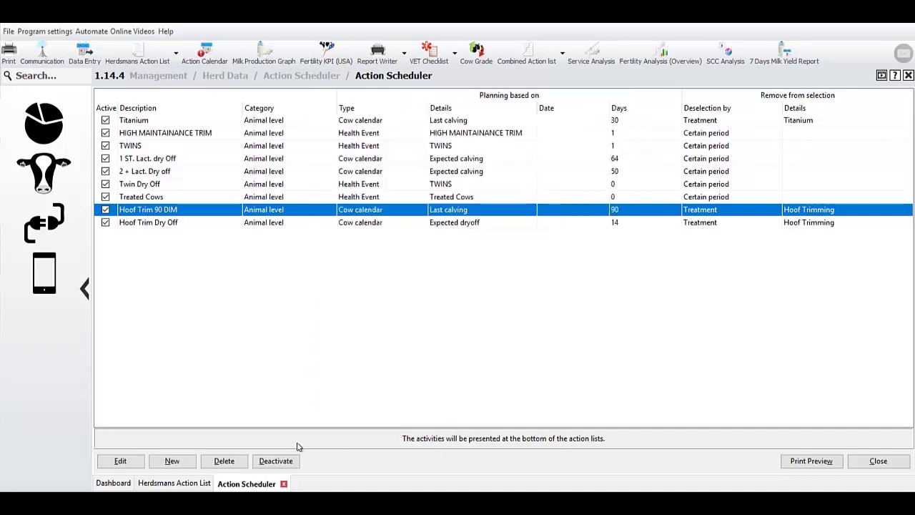
pyautogui.click(174, 483)
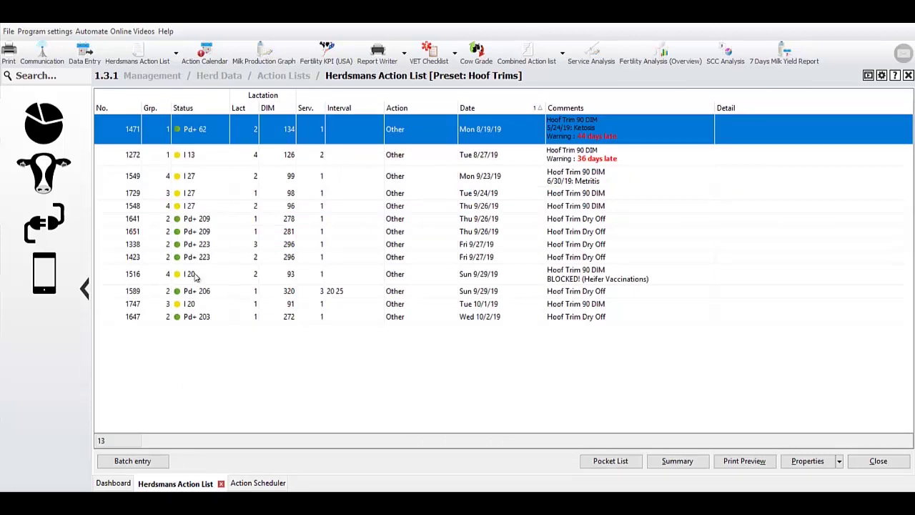
pyautogui.click(176, 53)
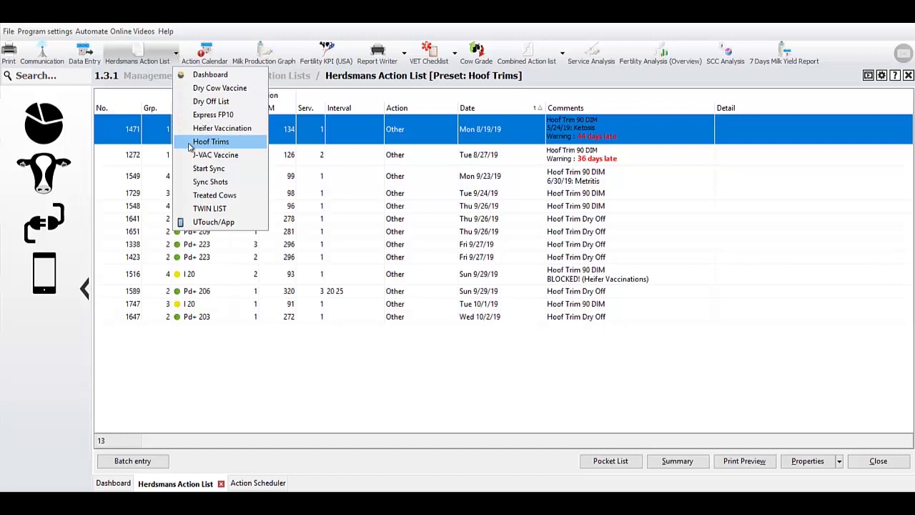
pyautogui.click(838, 464)
pyautogui.click(837, 465)
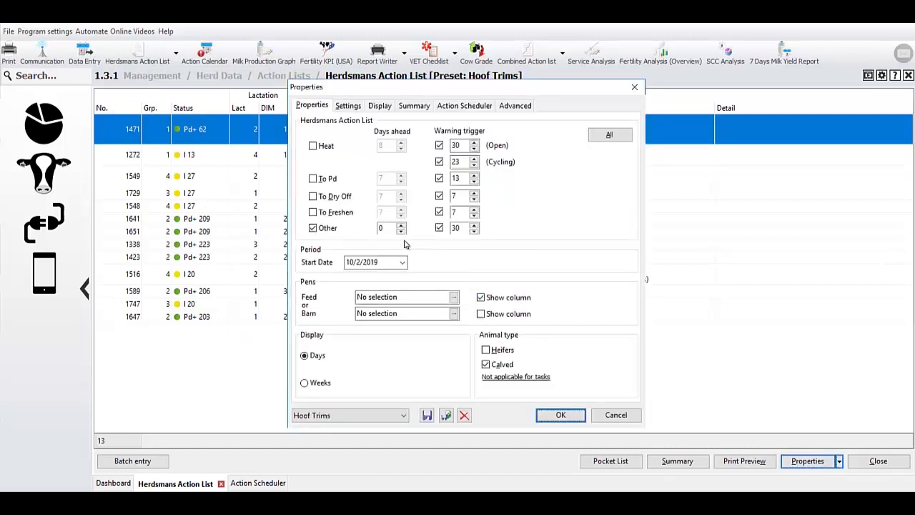
pyautogui.click(391, 229)
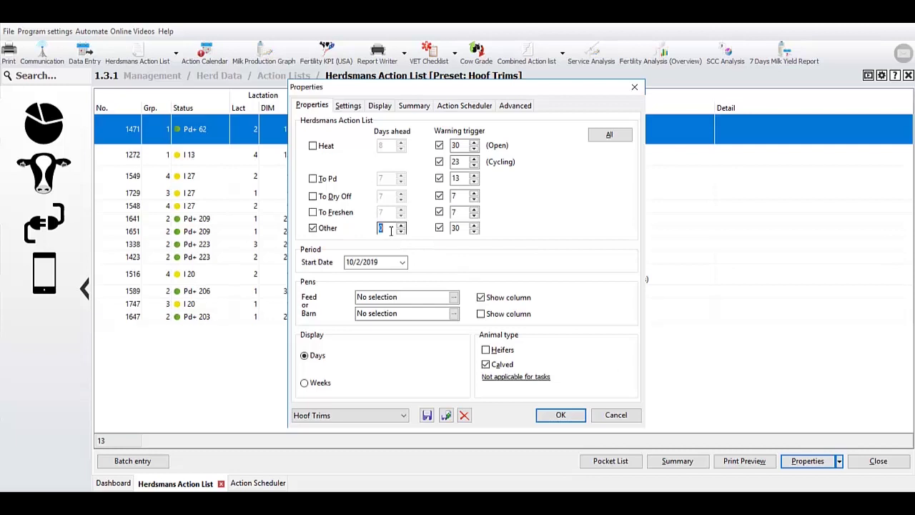
pyautogui.click(459, 228)
pyautogui.click(461, 107)
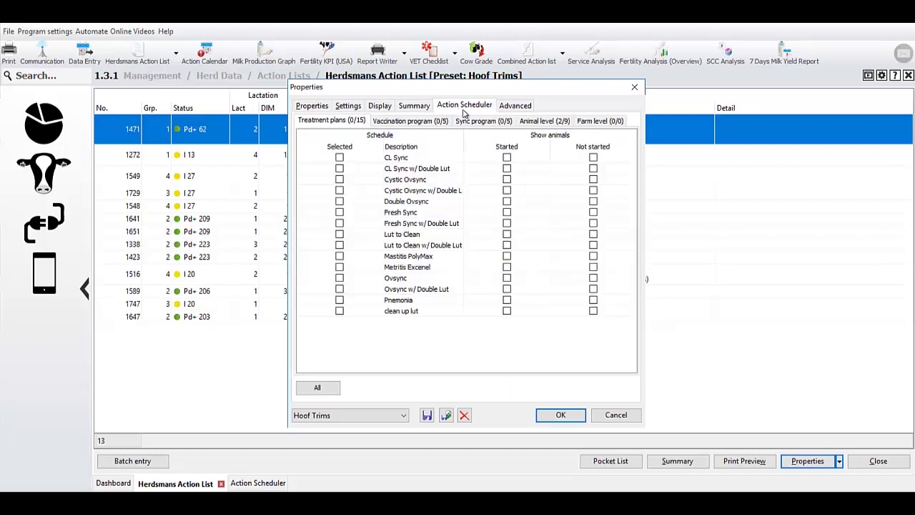
pyautogui.click(524, 123)
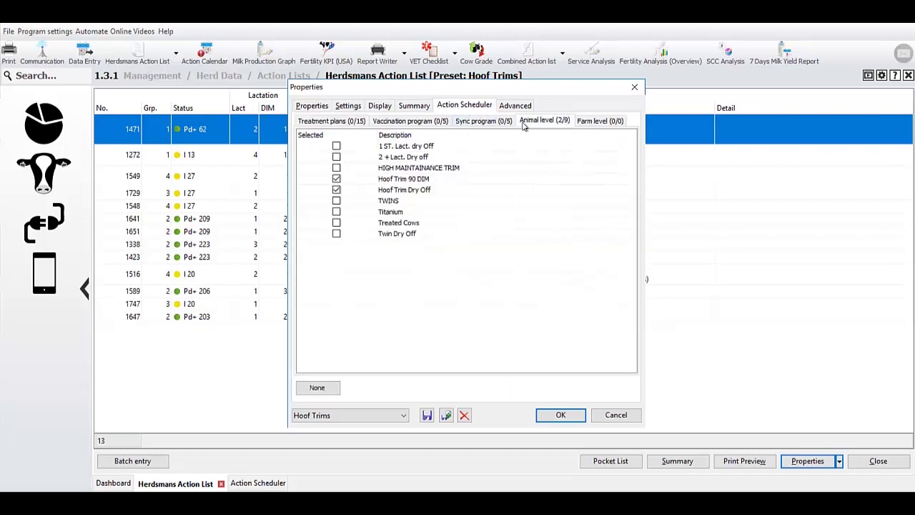
pyautogui.click(337, 190)
pyautogui.click(336, 191)
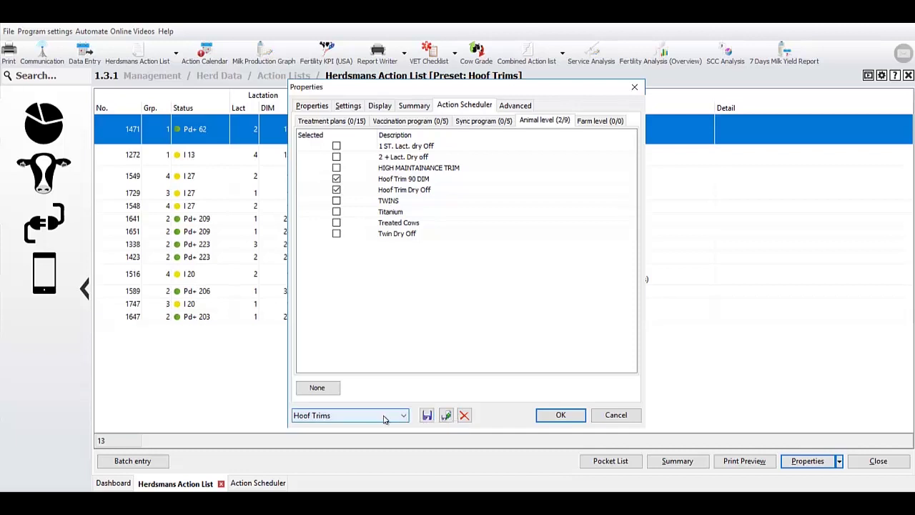
pyautogui.click(609, 416)
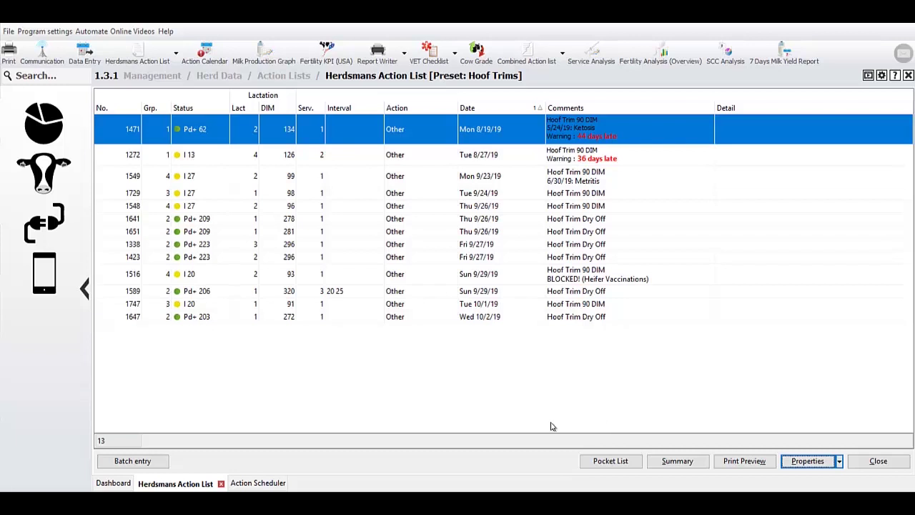
# Start a Health Batch Entry for the cows listed on the Hoof Trims action list
pyautogui.click(133, 461)
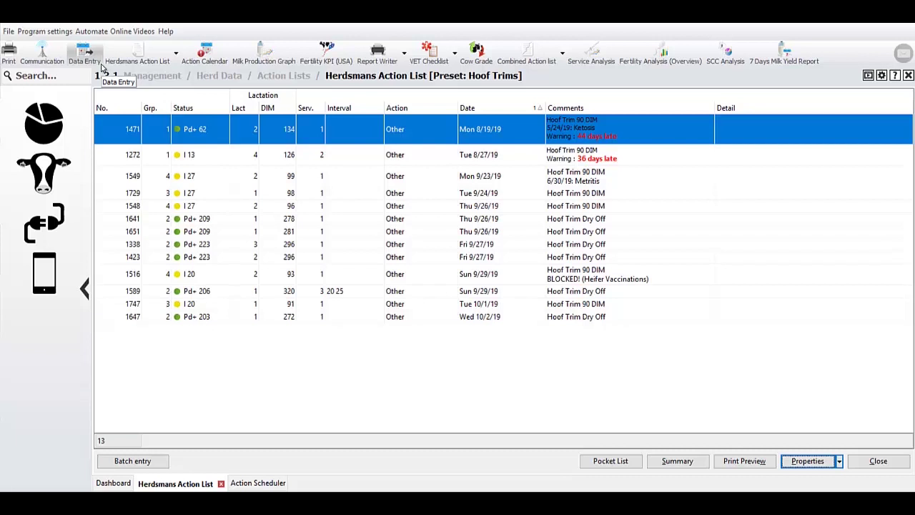
pyautogui.click(138, 460)
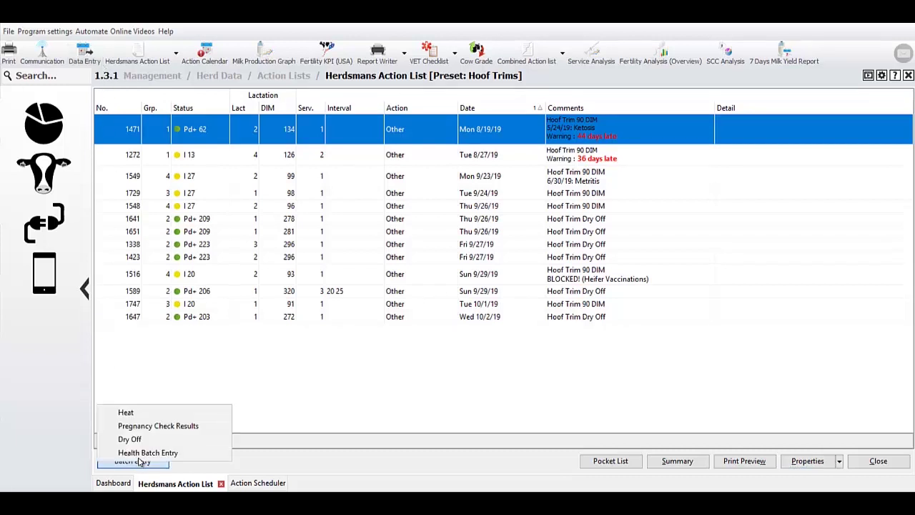
pyautogui.click(185, 455)
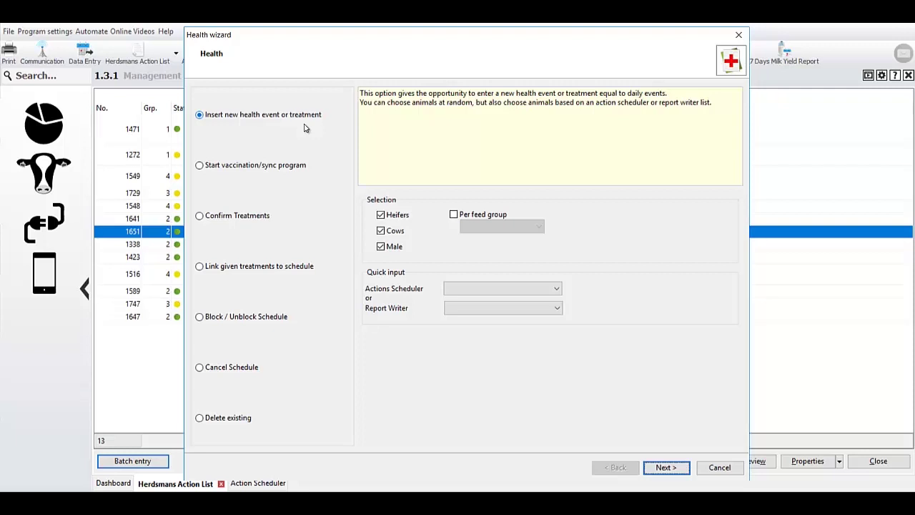
# Load the cows due under Hoof Trim 90 DIM, untick cow 1548, and continue with six
pyautogui.click(499, 288)
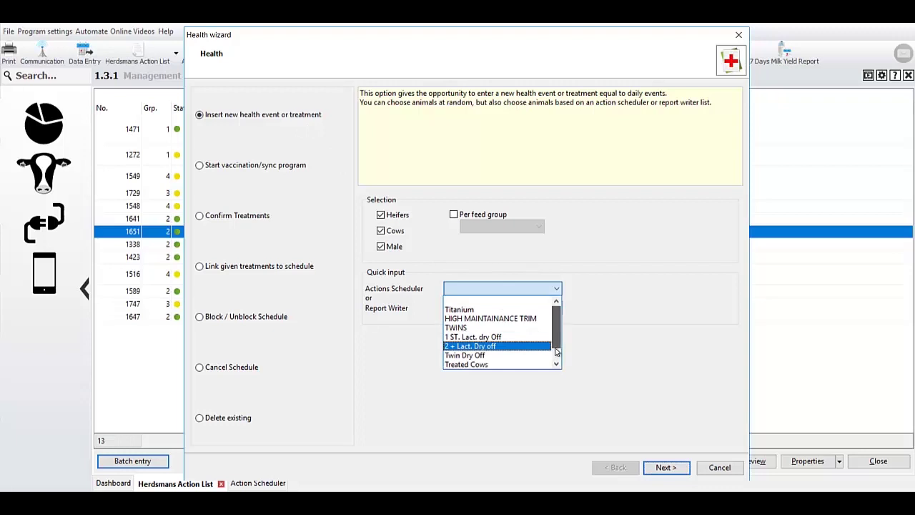
pyautogui.moveTo(557, 350); pyautogui.dragTo(556, 368)
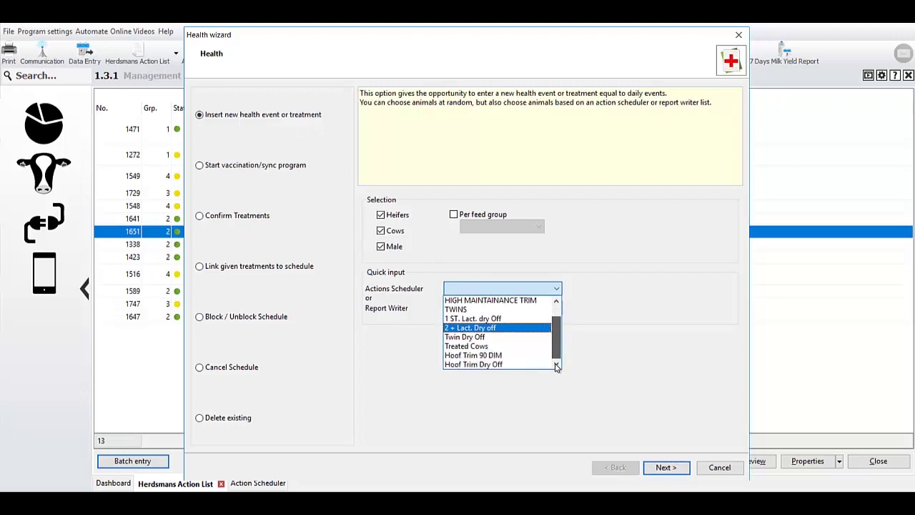
pyautogui.click(510, 354)
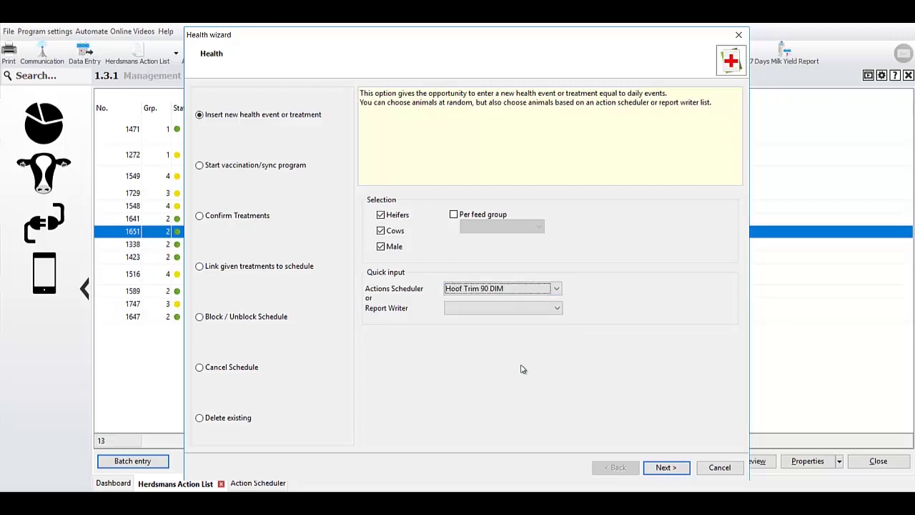
pyautogui.click(661, 469)
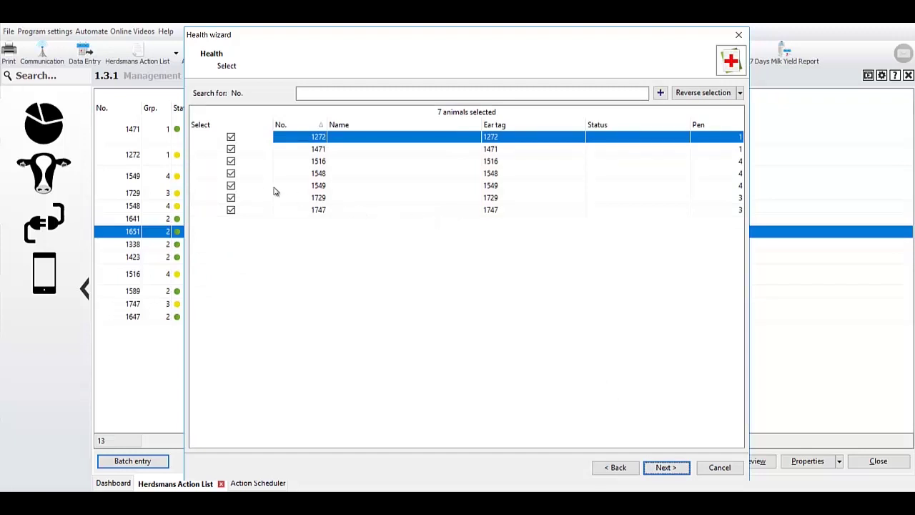
pyautogui.click(230, 174)
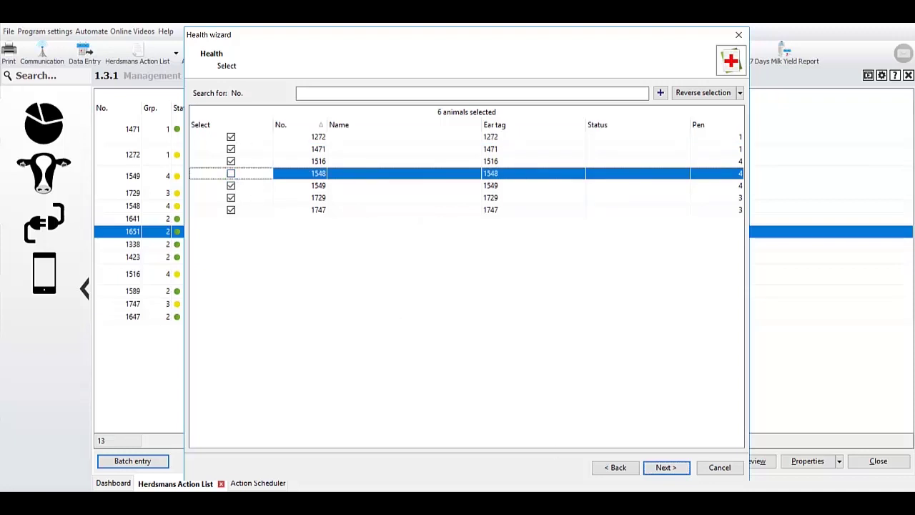
pyautogui.click(663, 469)
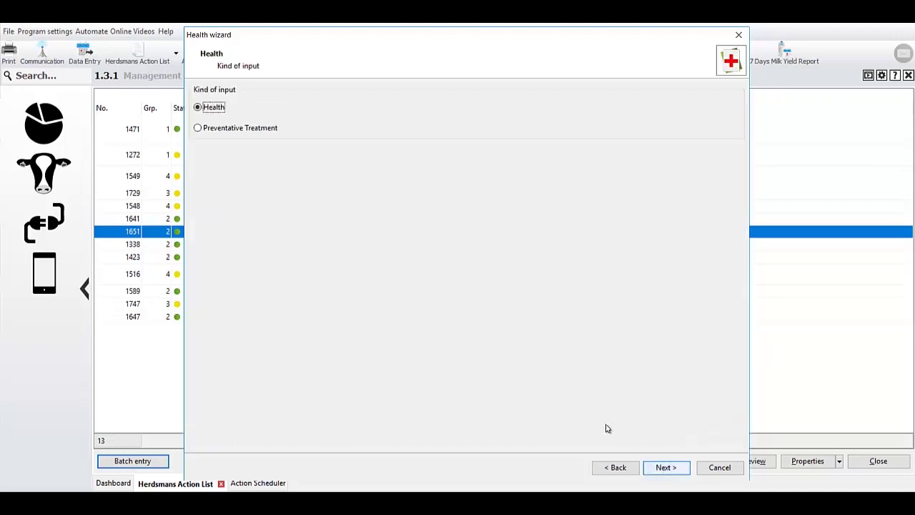
# Save a preventative Hoof Trimming treatment dated 10/2/2019 for six cows without medicine and confirm
pyautogui.click(243, 129)
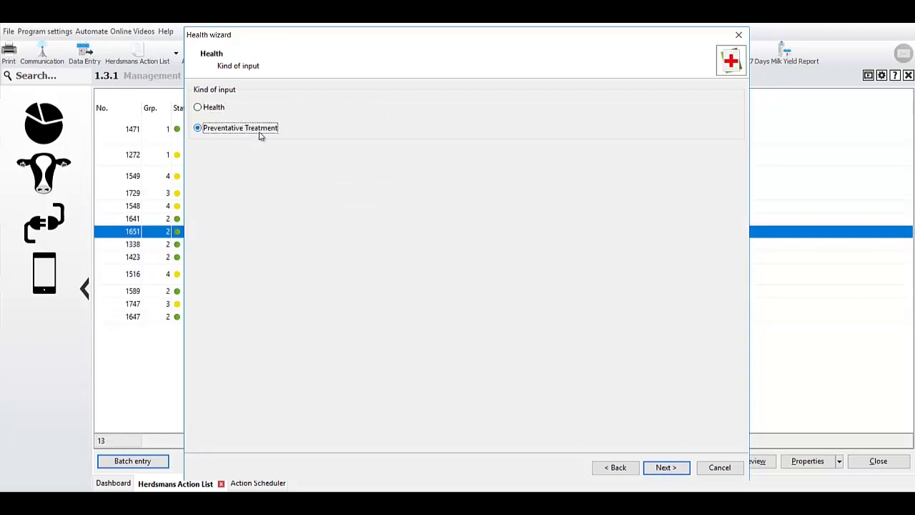
pyautogui.click(666, 469)
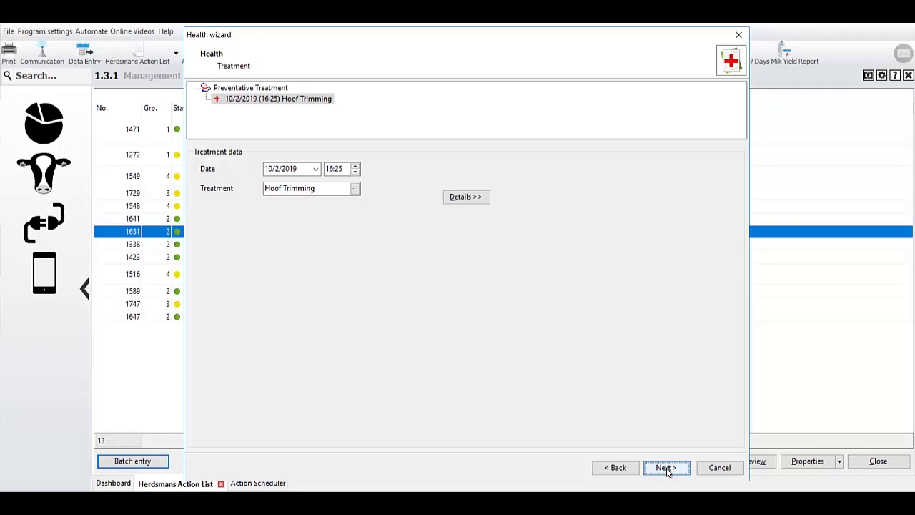
pyautogui.click(666, 469)
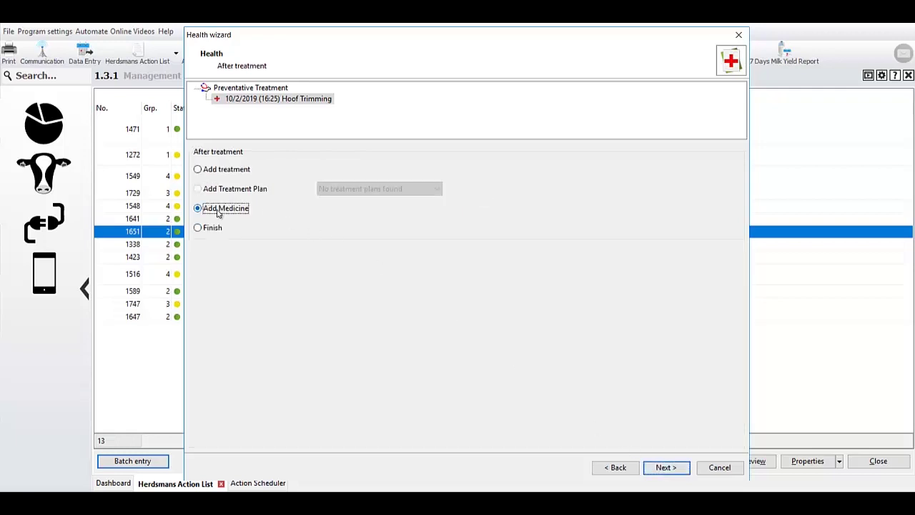
pyautogui.click(206, 232)
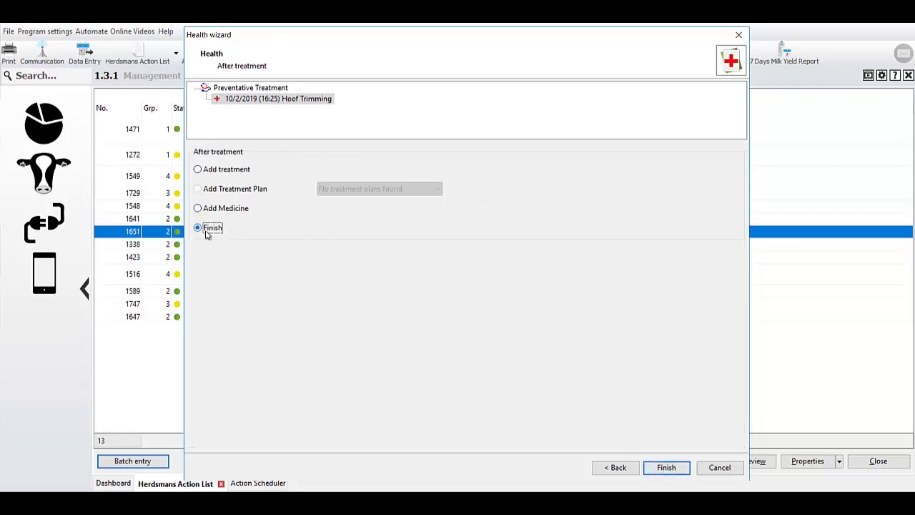
pyautogui.click(685, 474)
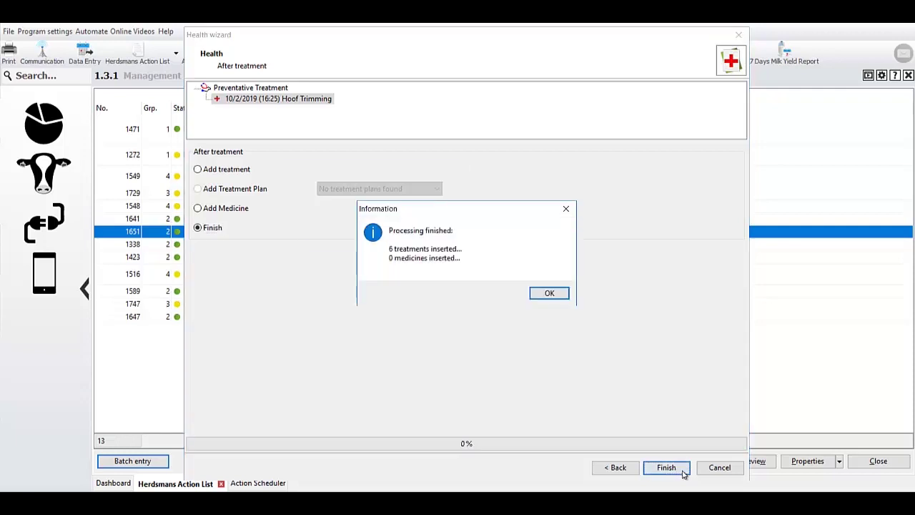
pyautogui.click(549, 295)
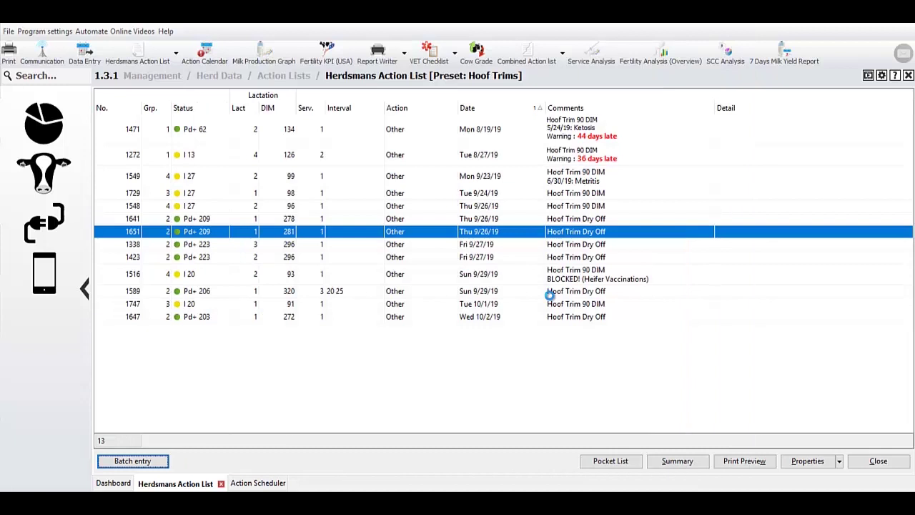